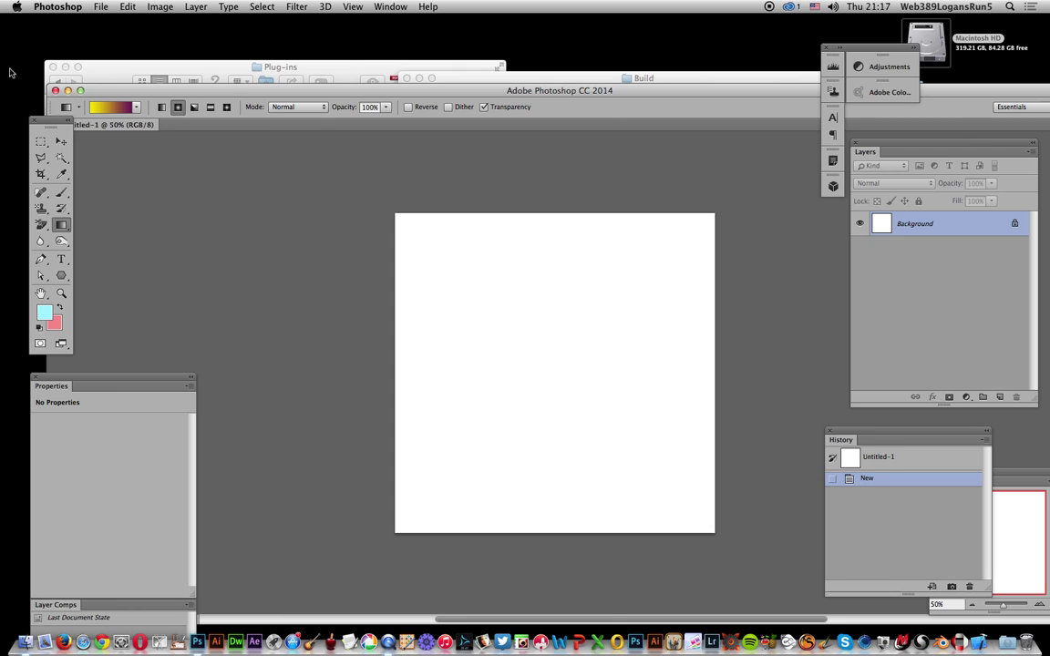
Open and dismiss the Photoshop application menu, bringing Finder's Plug-ins window forward
{"action": "left_click", "coordinate": [77, 7]}
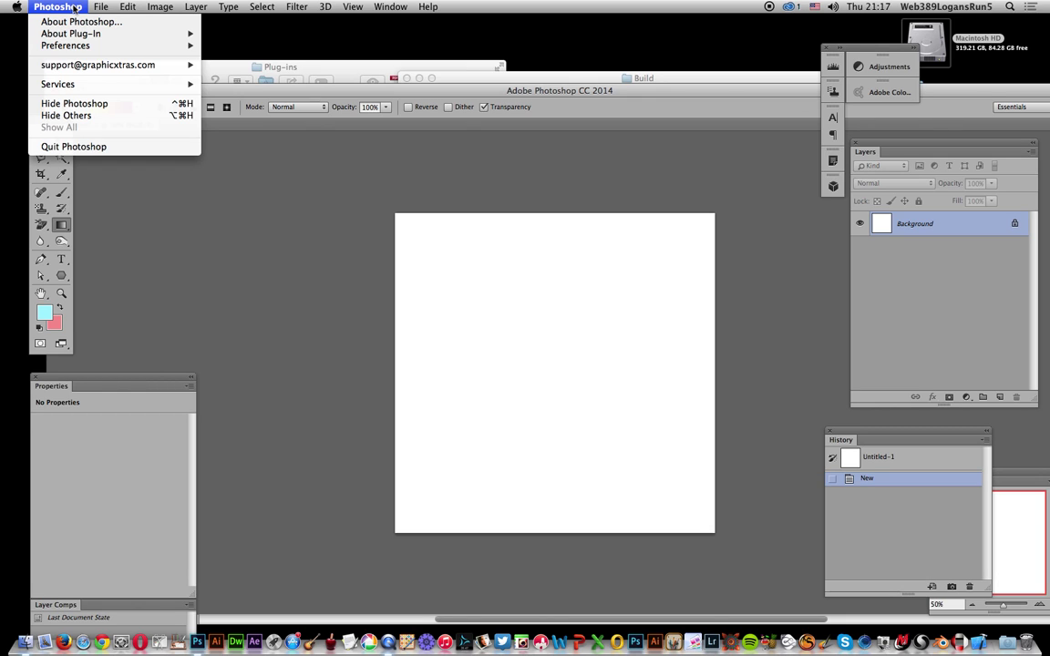
{"action": "left_click", "coordinate": [339, 159]}
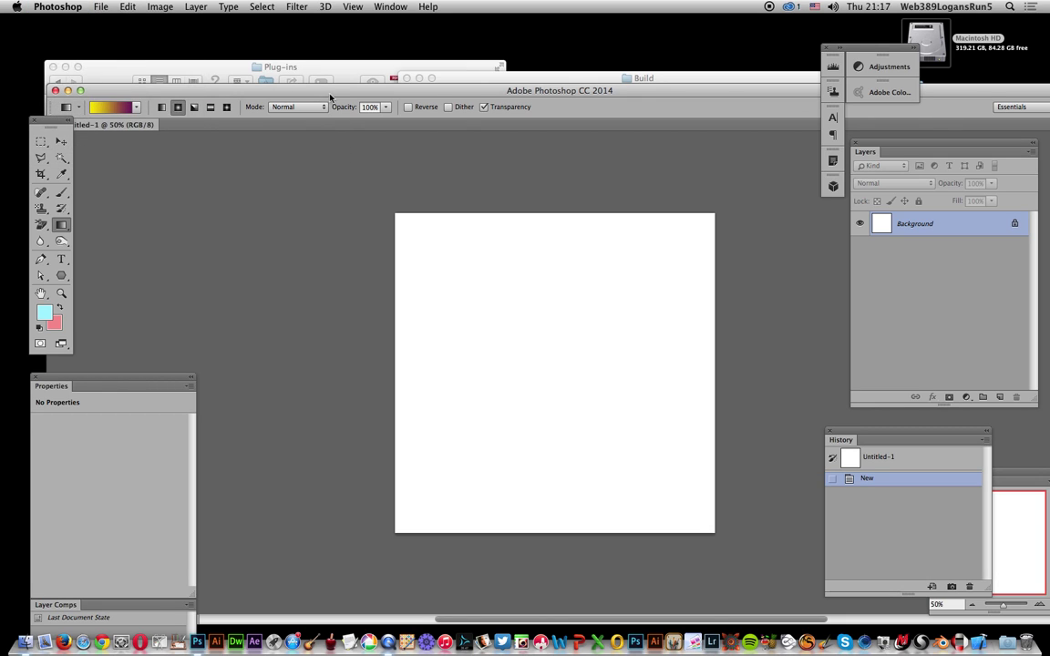
Show the Build window, then reopen Plug-ins from the Adobe Photoshop CC 2014 folder
{"action": "left_click", "coordinate": [332, 72]}
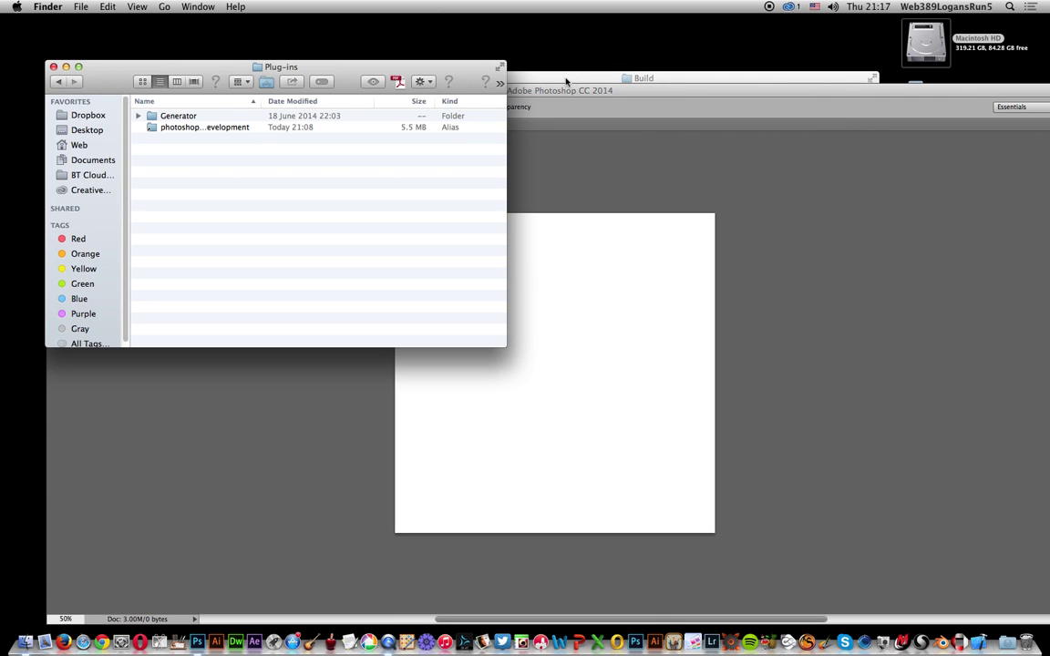
{"action": "left_click", "coordinate": [581, 81]}
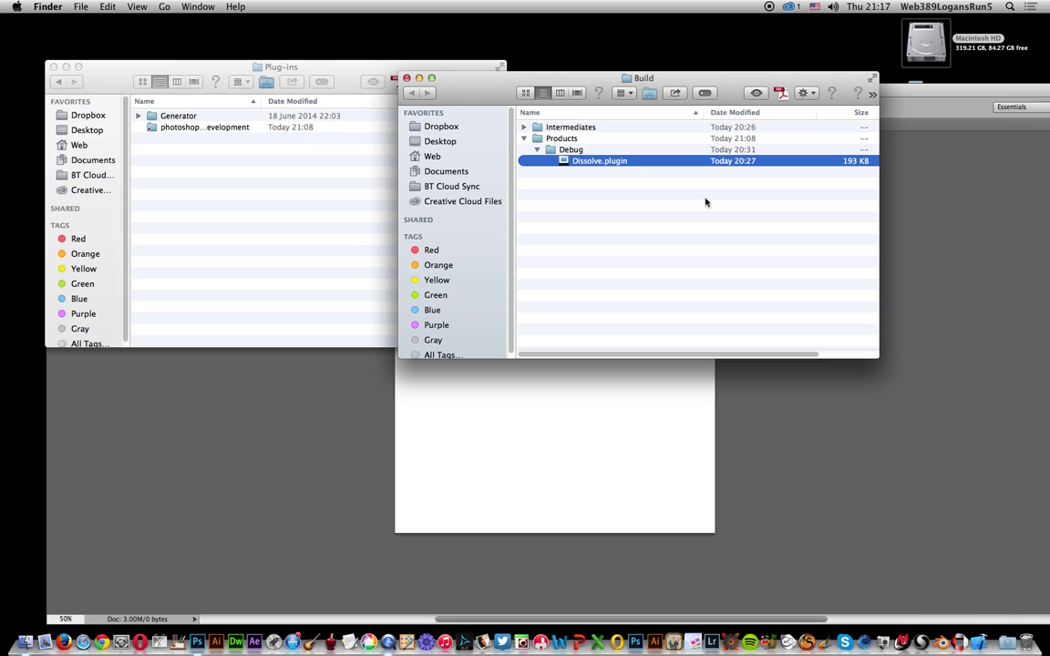
{"action": "left_click", "coordinate": [288, 68]}
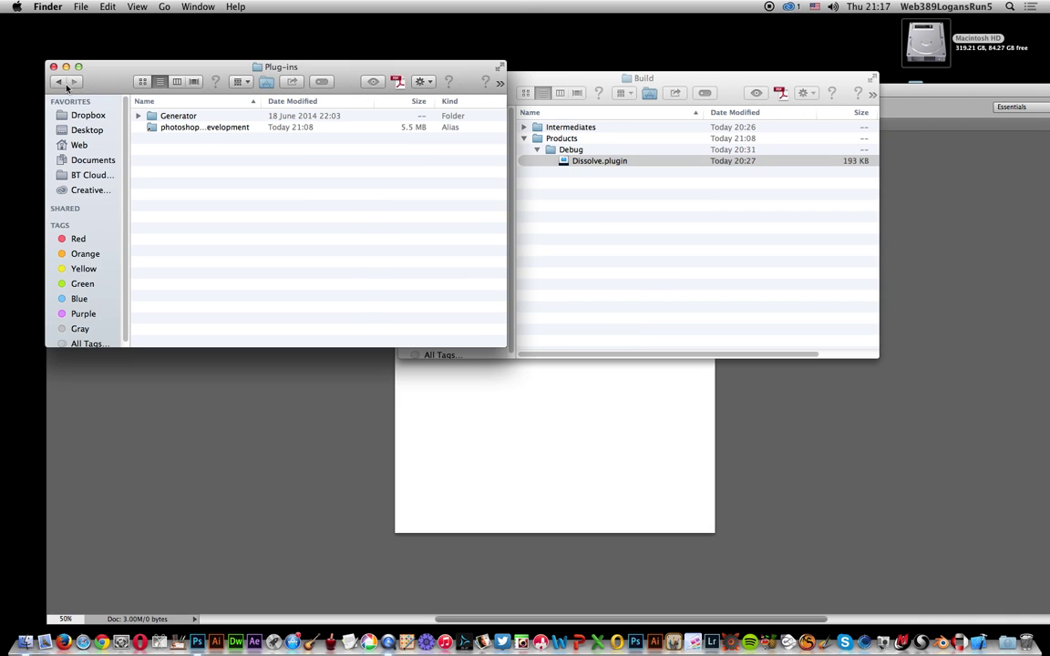
{"action": "left_click", "coordinate": [58, 82]}
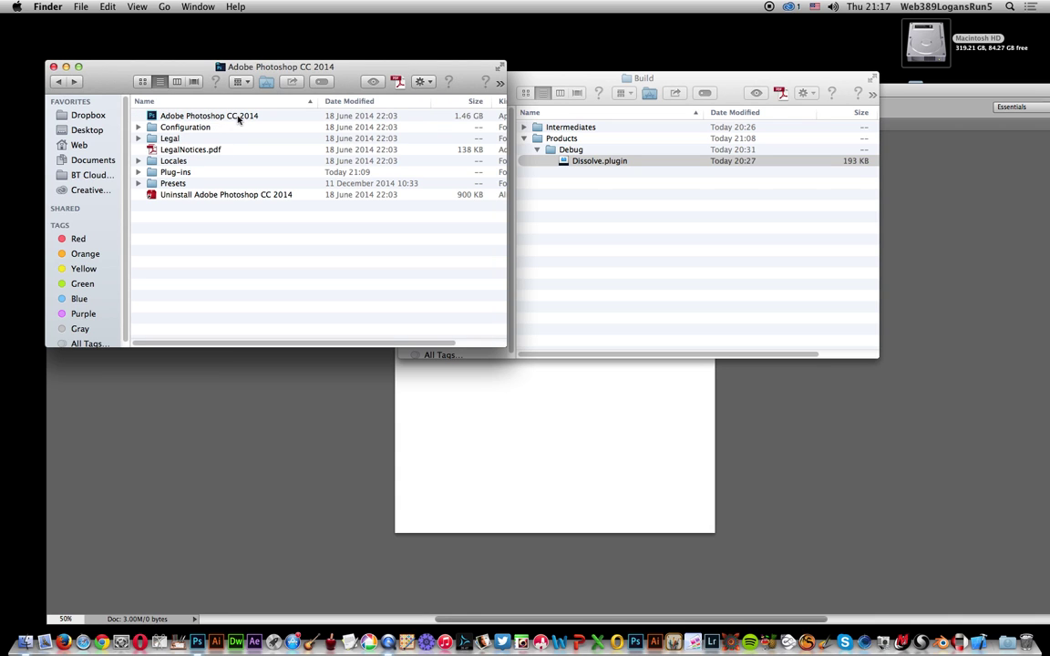
{"action": "left_click", "coordinate": [173, 175]}
{"action": "double_click", "coordinate": [172, 173]}
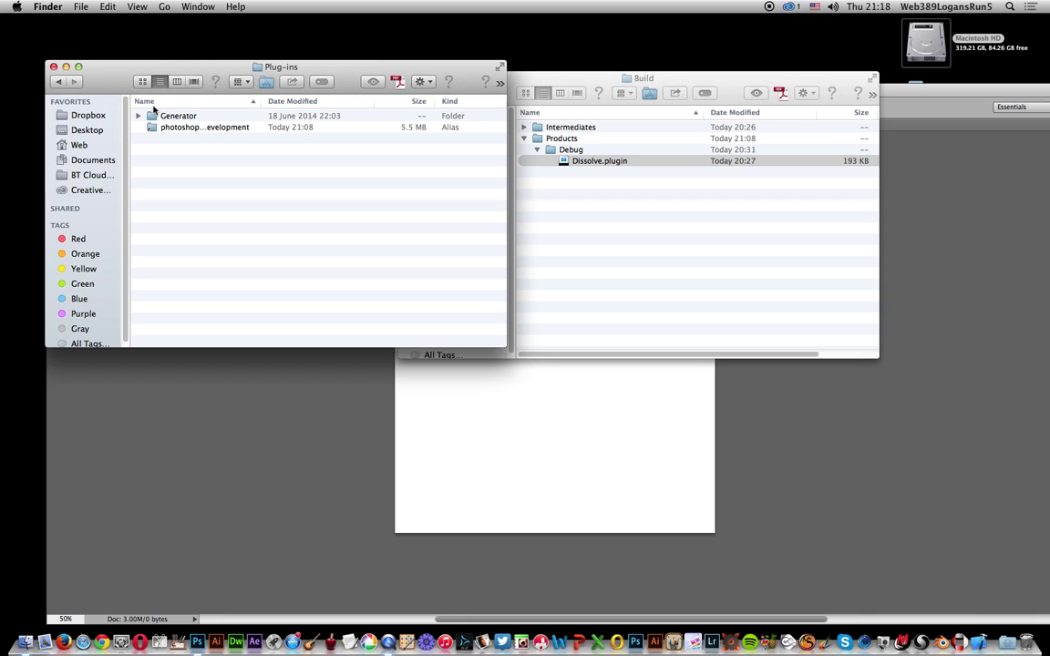
Select the development alias in Plug-ins, then select the Debug folder in the Build window
{"action": "left_click", "coordinate": [209, 129]}
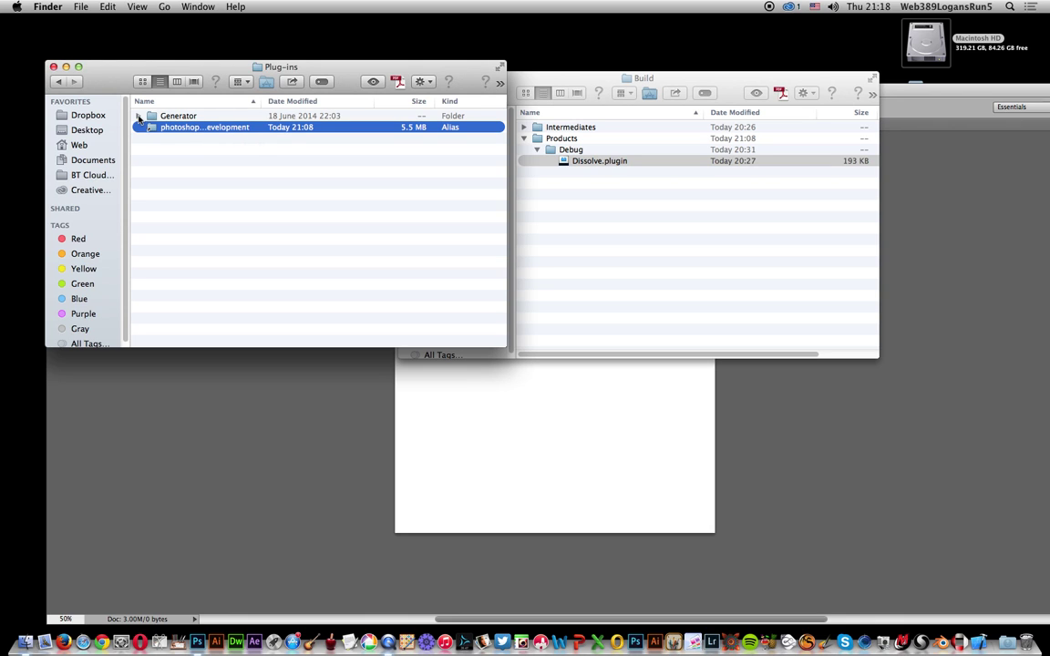
{"action": "left_click", "coordinate": [200, 141]}
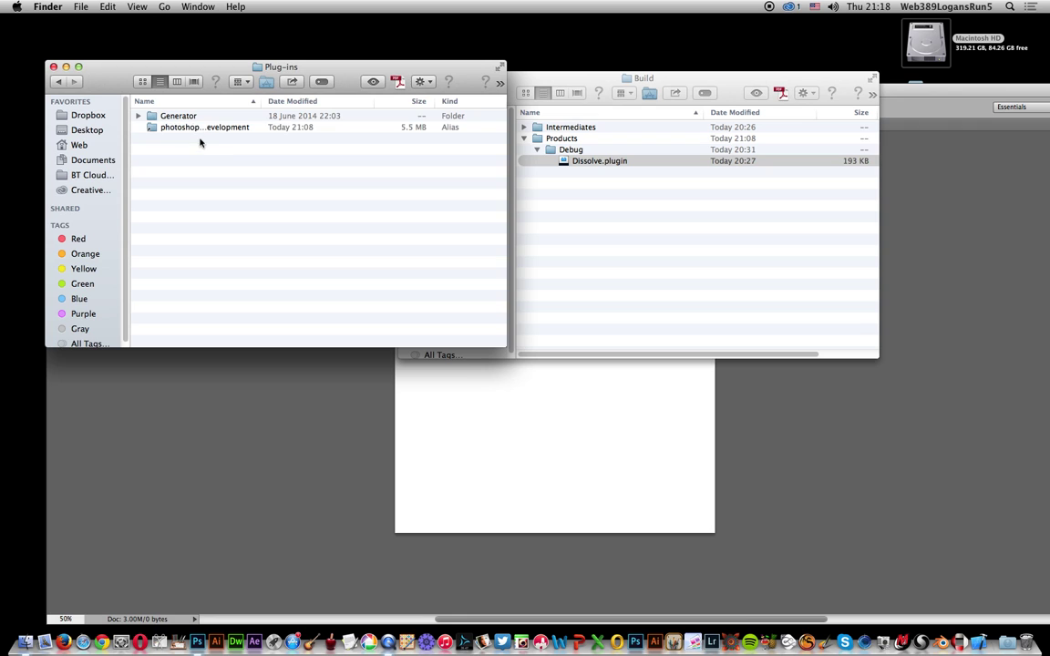
{"action": "left_click", "coordinate": [215, 128]}
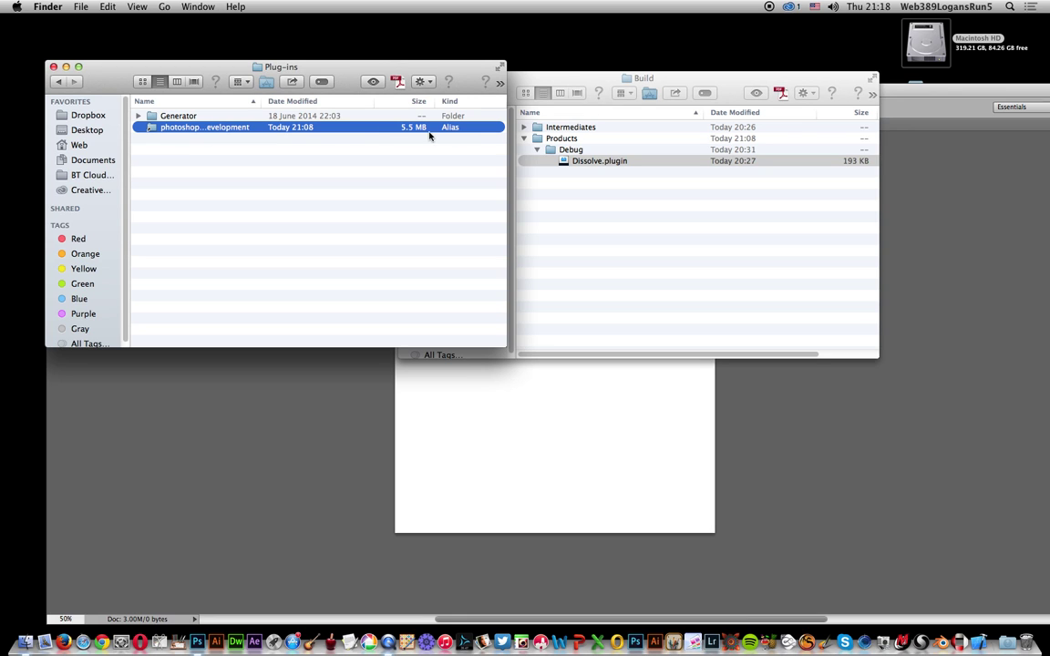
{"action": "left_click", "coordinate": [665, 80]}
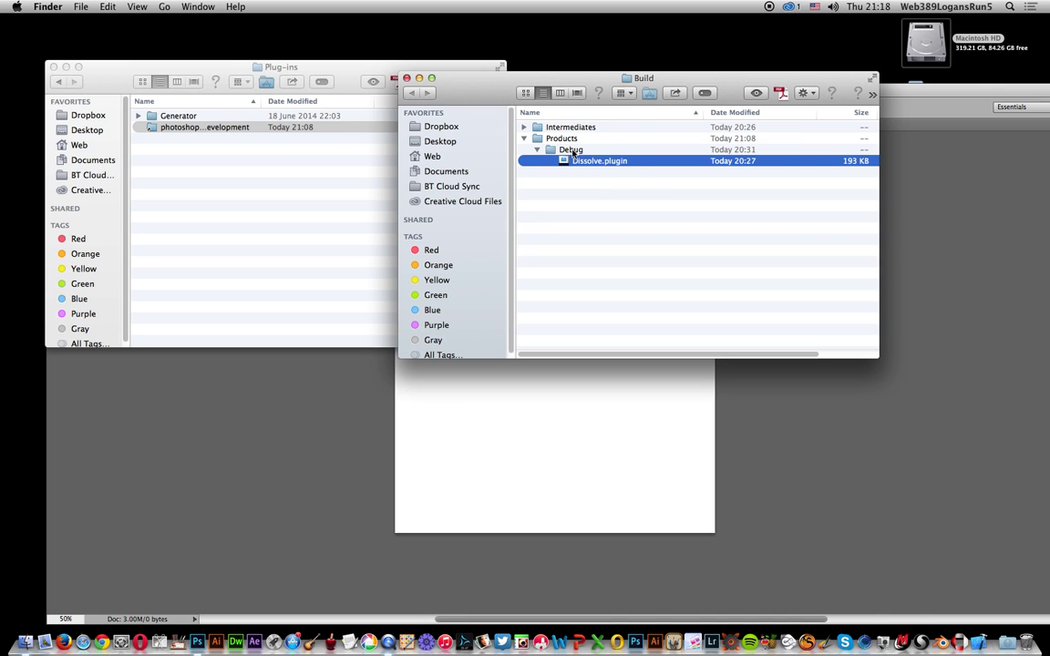
{"action": "left_click", "coordinate": [572, 152]}
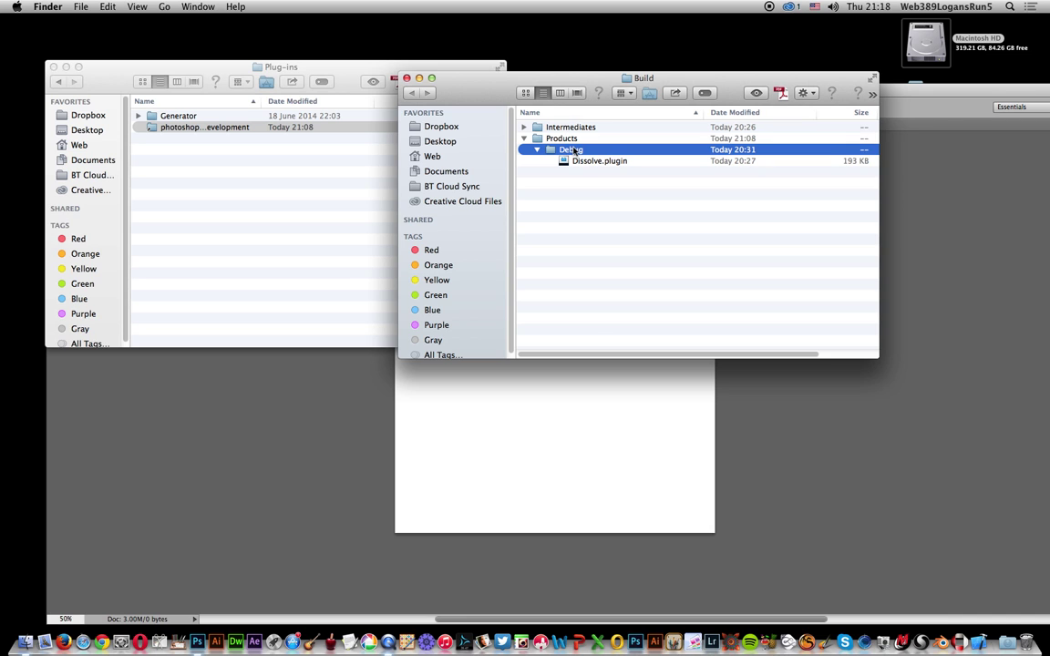
Check the Debug folder's Make Alias option and File menu, then return to Photoshop's Untitled-1
{"action": "right_click", "coordinate": [574, 154]}
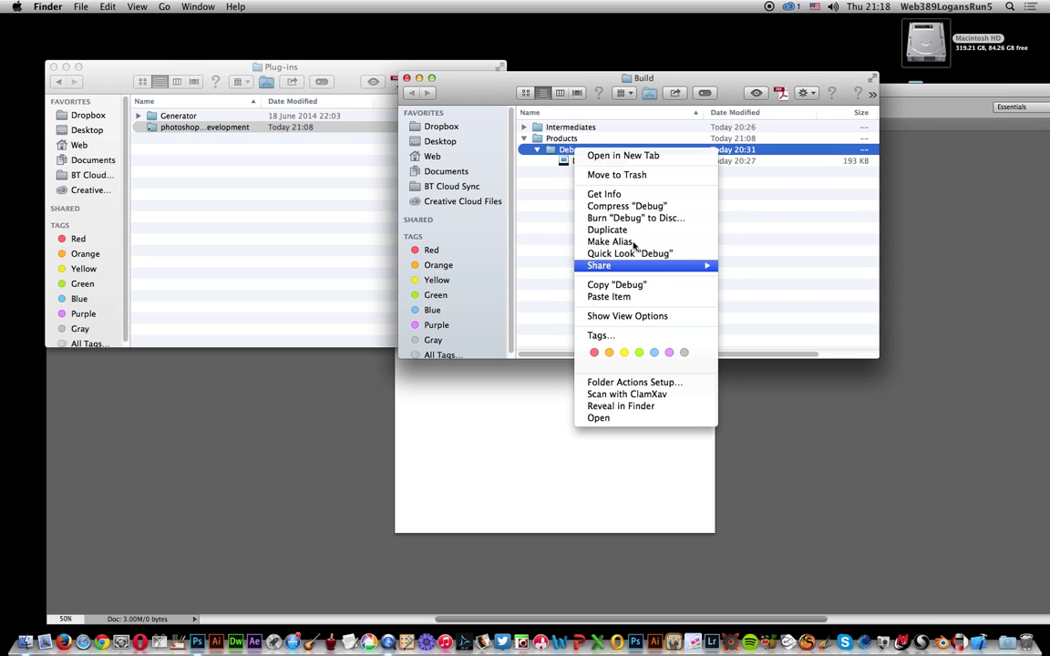
{"action": "left_click", "coordinate": [75, 8]}
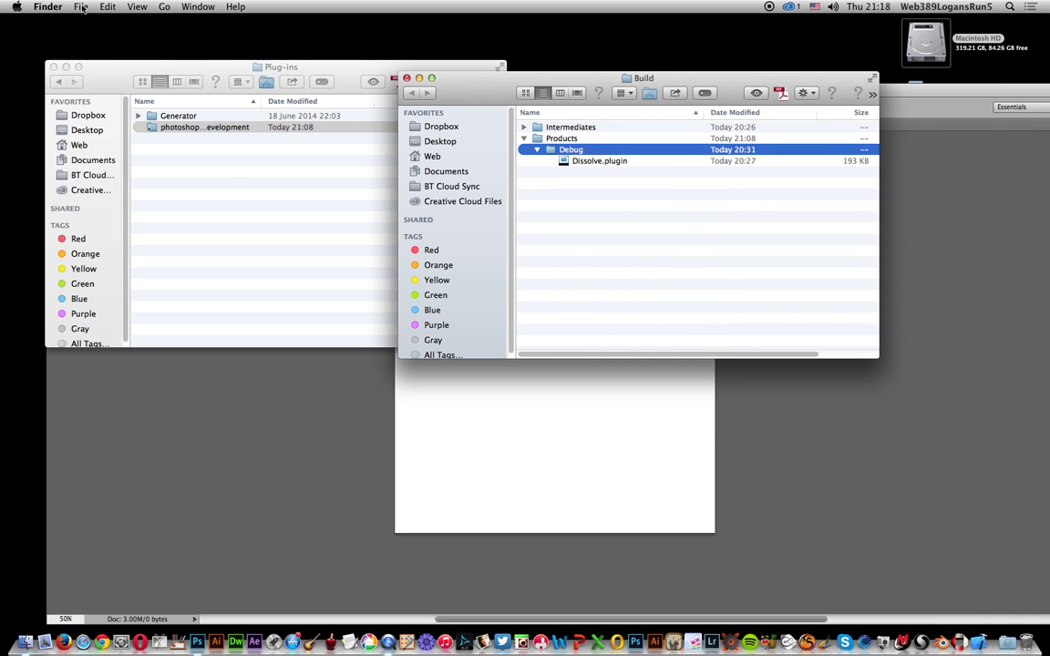
{"action": "left_click", "coordinate": [76, 7]}
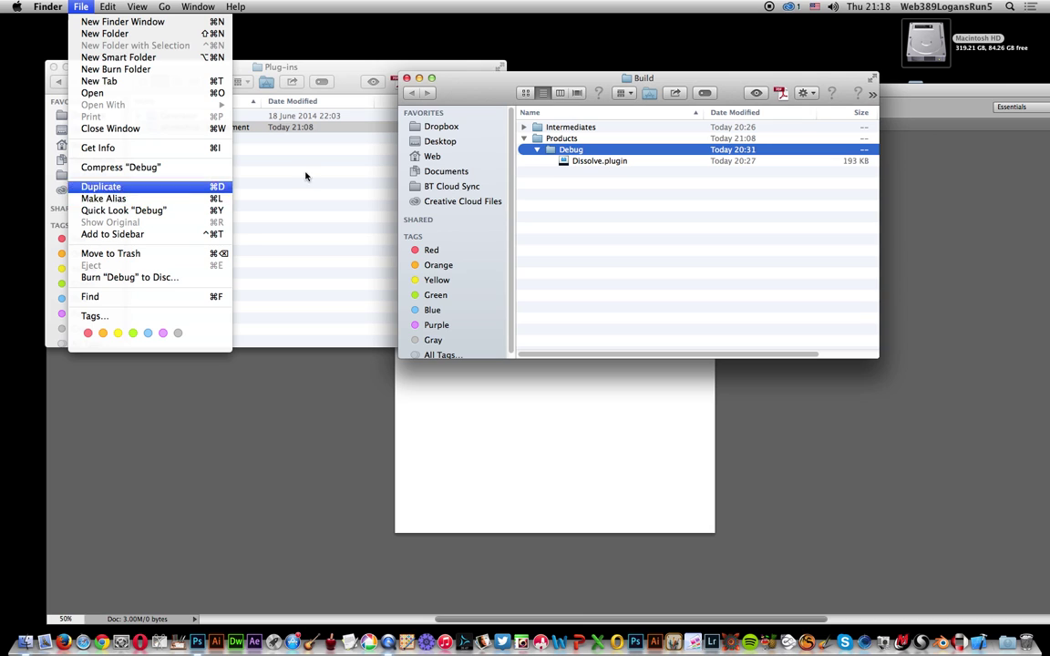
{"action": "left_click", "coordinate": [357, 66]}
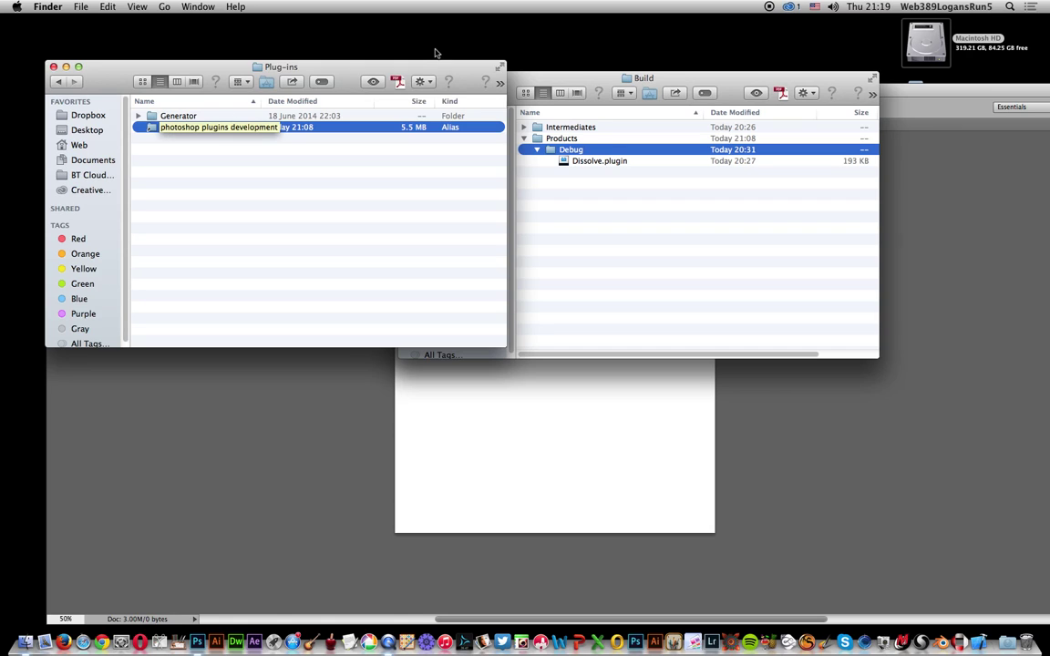
{"action": "left_click", "coordinate": [539, 77]}
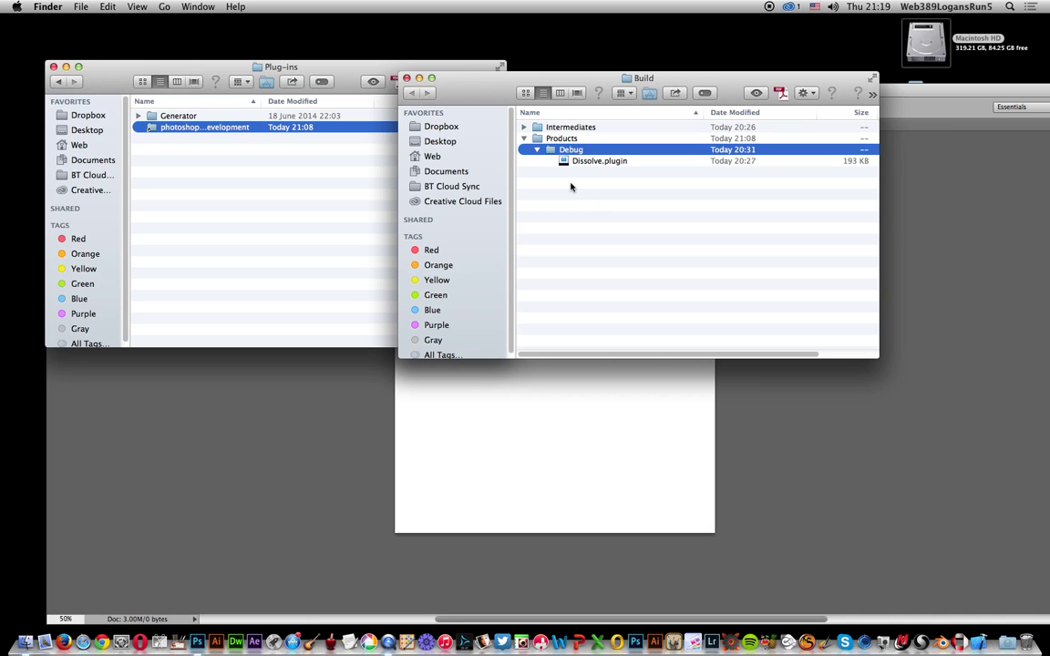
{"action": "left_click", "coordinate": [345, 426]}
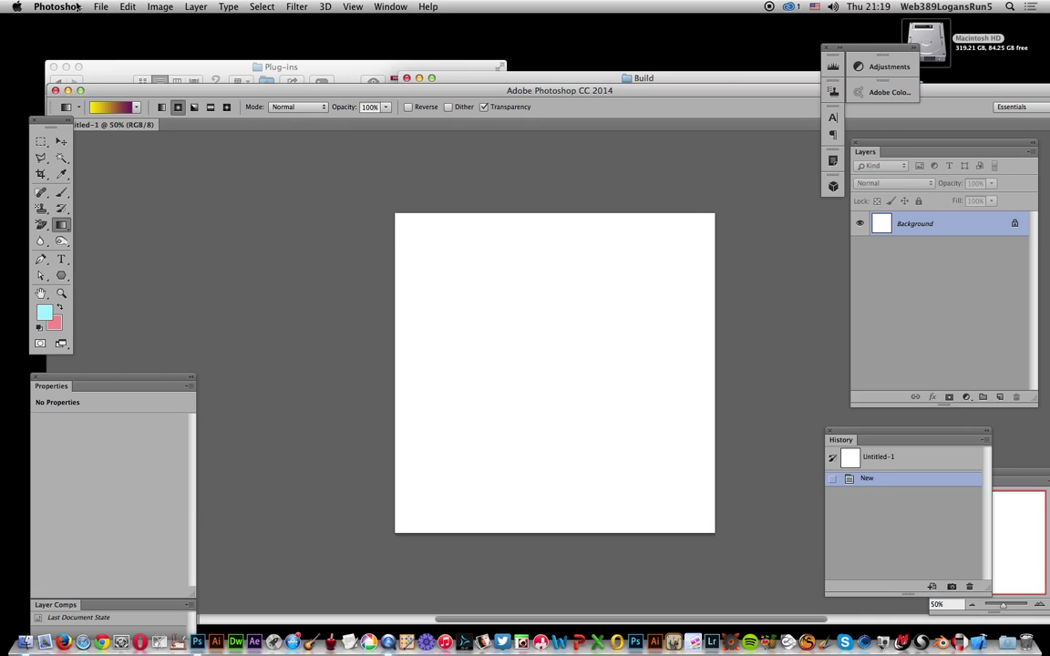
{"action": "left_click", "coordinate": [48, 6]}
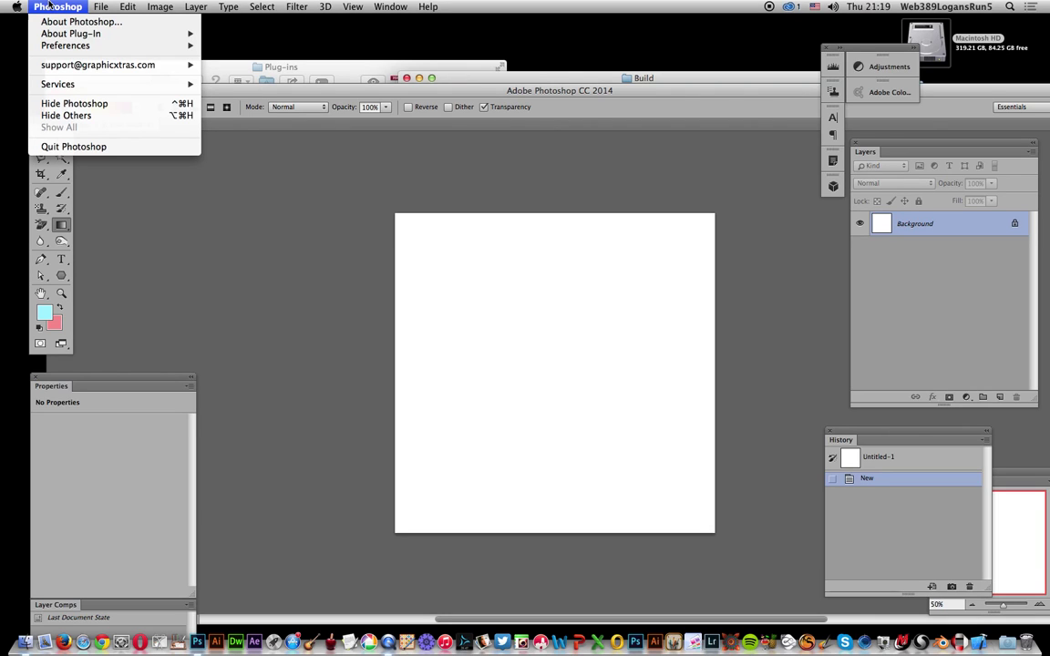
{"action": "mouse_move", "coordinate": [48, 34]}
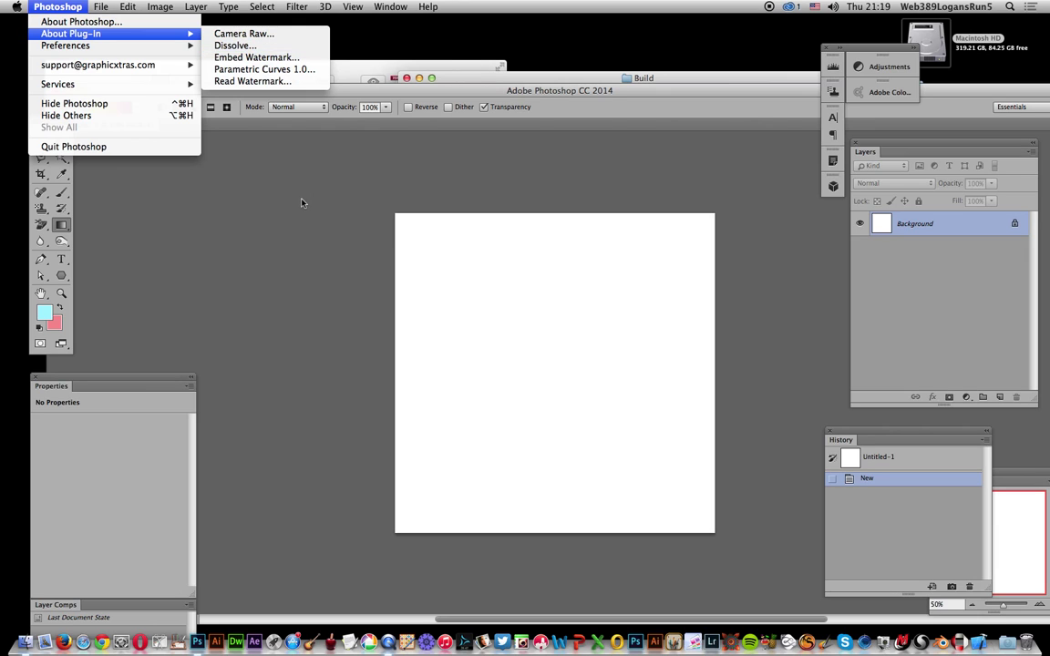
{"action": "left_click", "coordinate": [301, 203]}
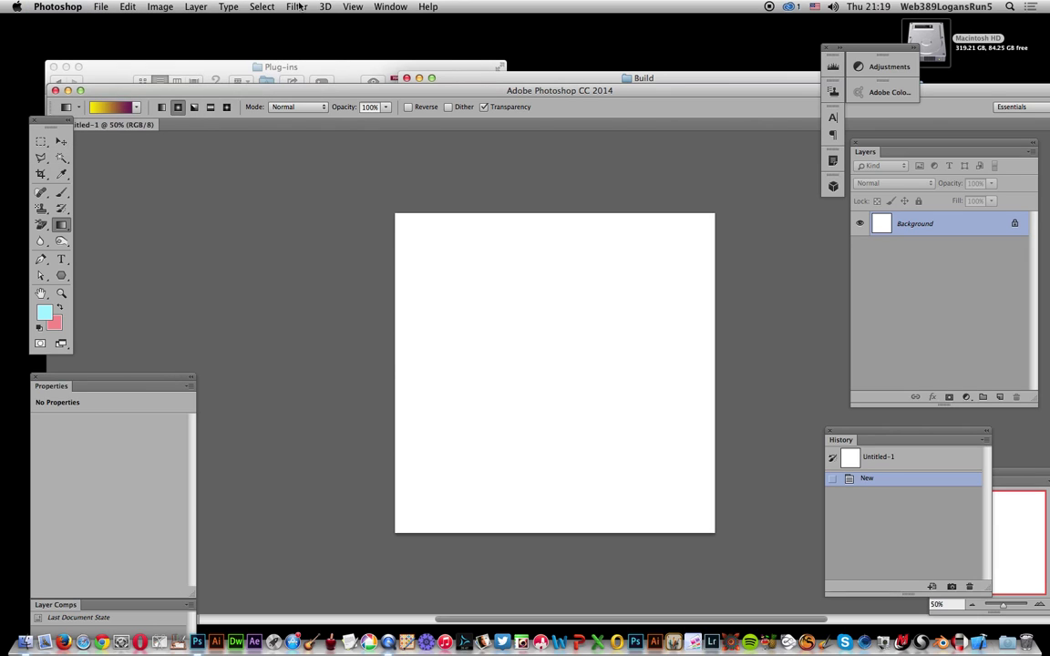
Run Filter > AdobeSDK > Dissolve and move its dialog away from the canvas
{"action": "left_click", "coordinate": [298, 7]}
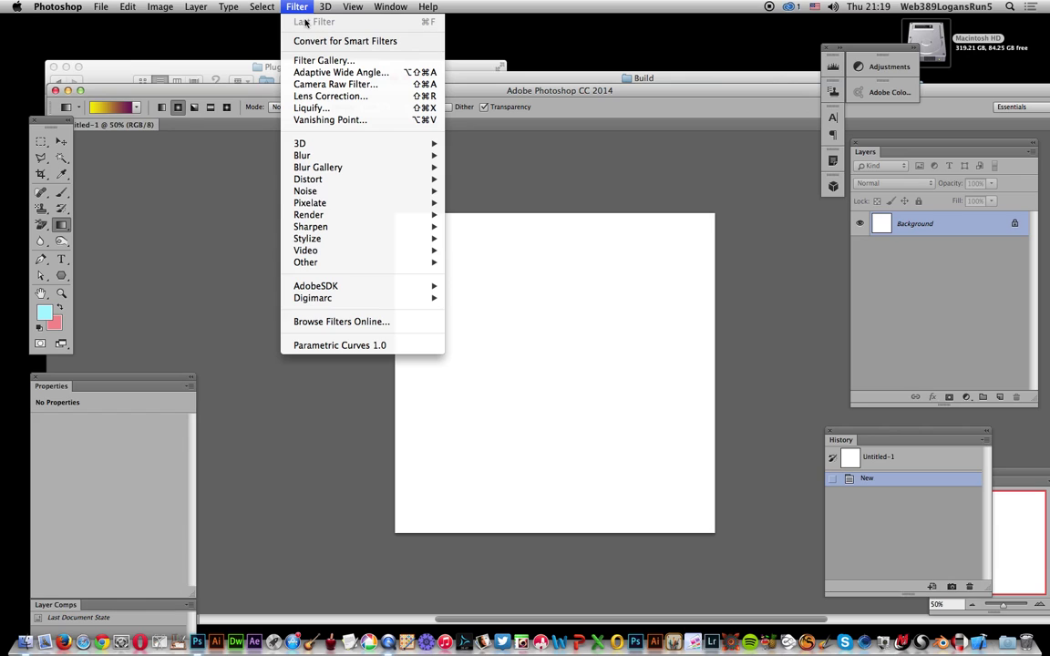
{"action": "mouse_move", "coordinate": [354, 290]}
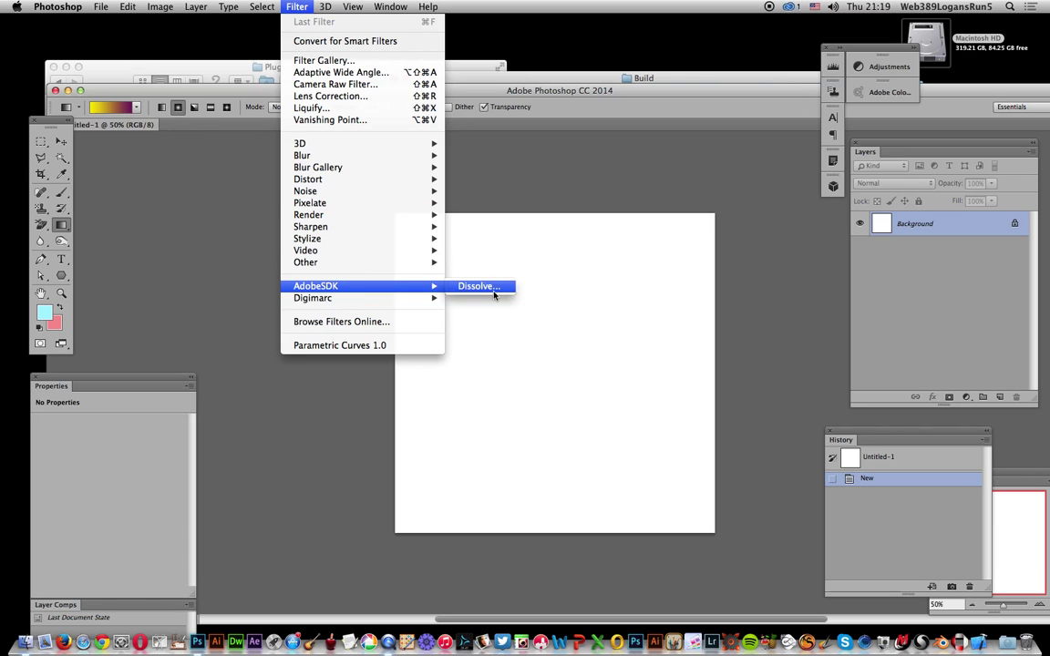
{"action": "left_click", "coordinate": [478, 286]}
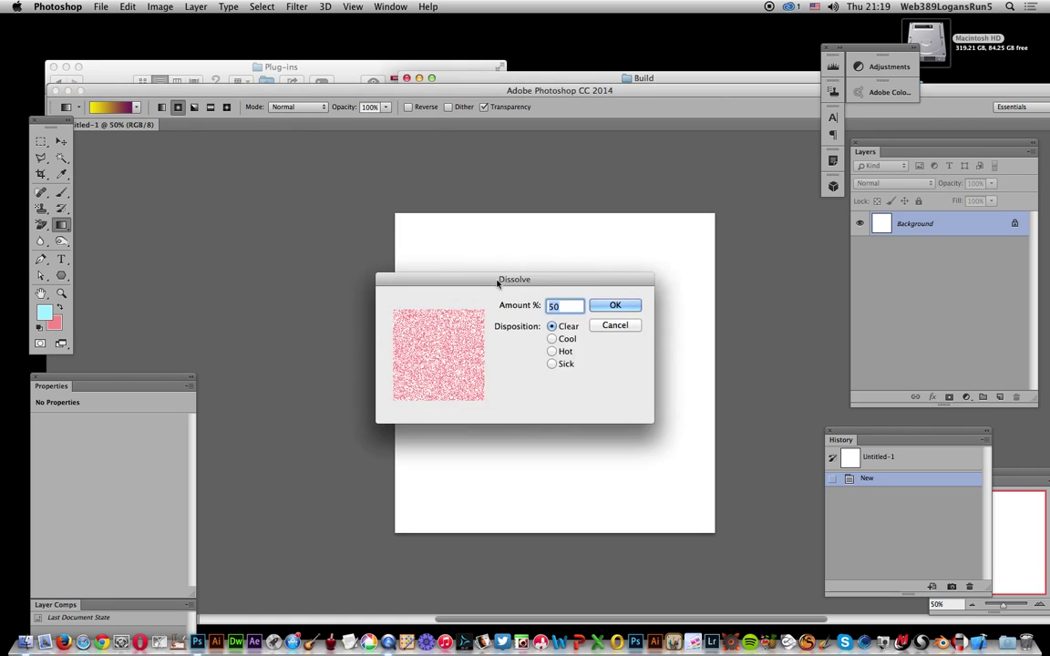
{"action": "left_click_drag", "start_coordinate": [483, 287], "coordinate": [307, 231]}
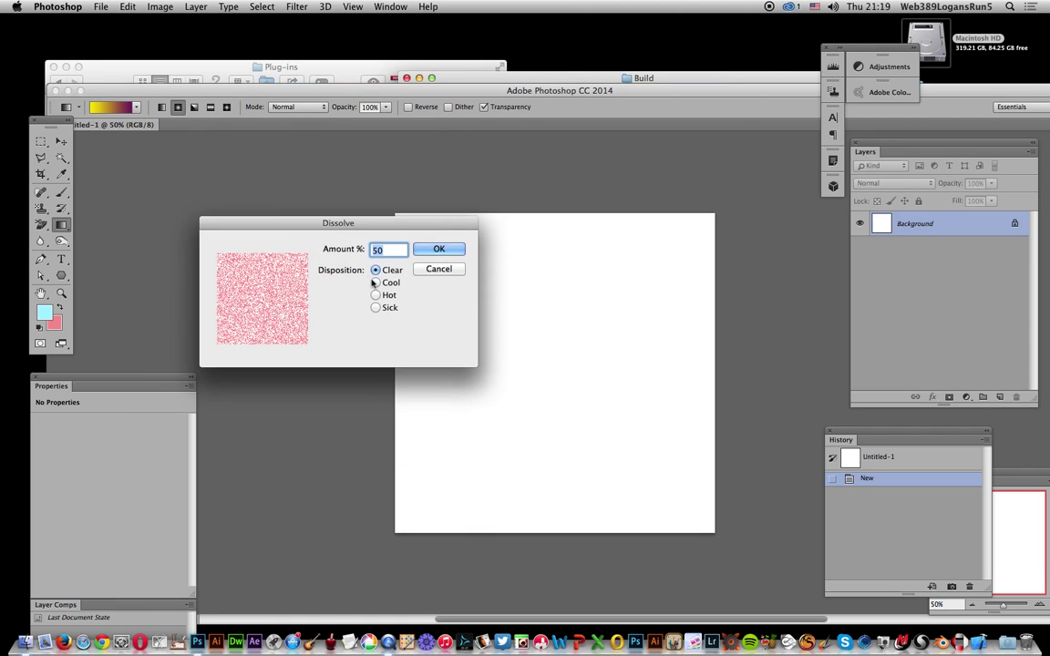
Try the Hot, Sick and Clear dispositions, then apply Dissolve at 50% with Cool
{"action": "left_click", "coordinate": [375, 283]}
{"action": "left_click", "coordinate": [376, 295]}
{"action": "left_click", "coordinate": [376, 307]}
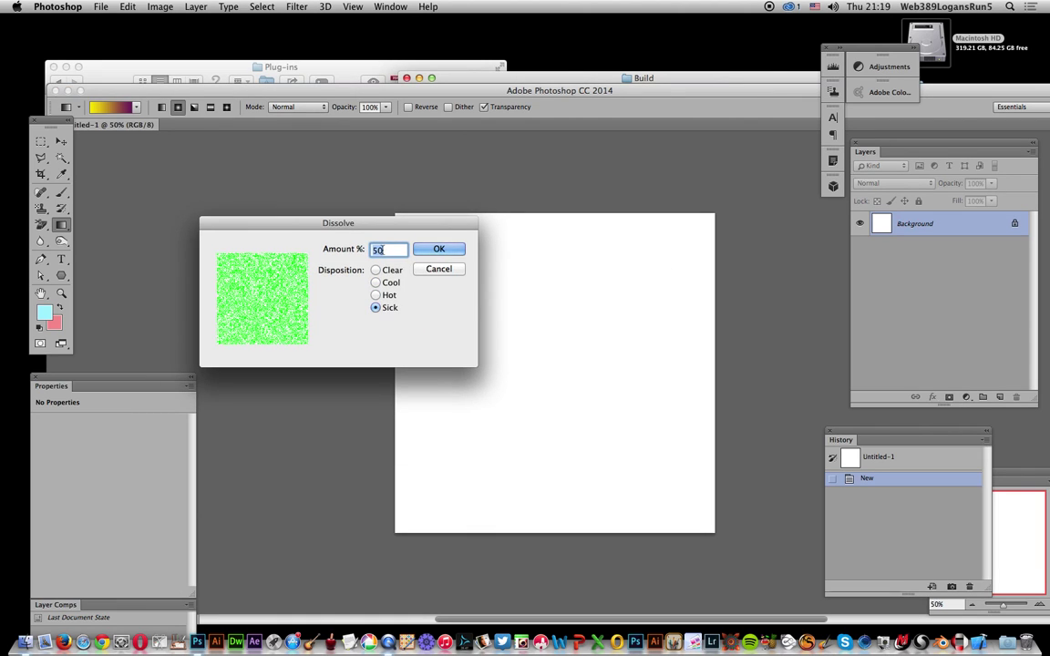
{"action": "left_click", "coordinate": [375, 270]}
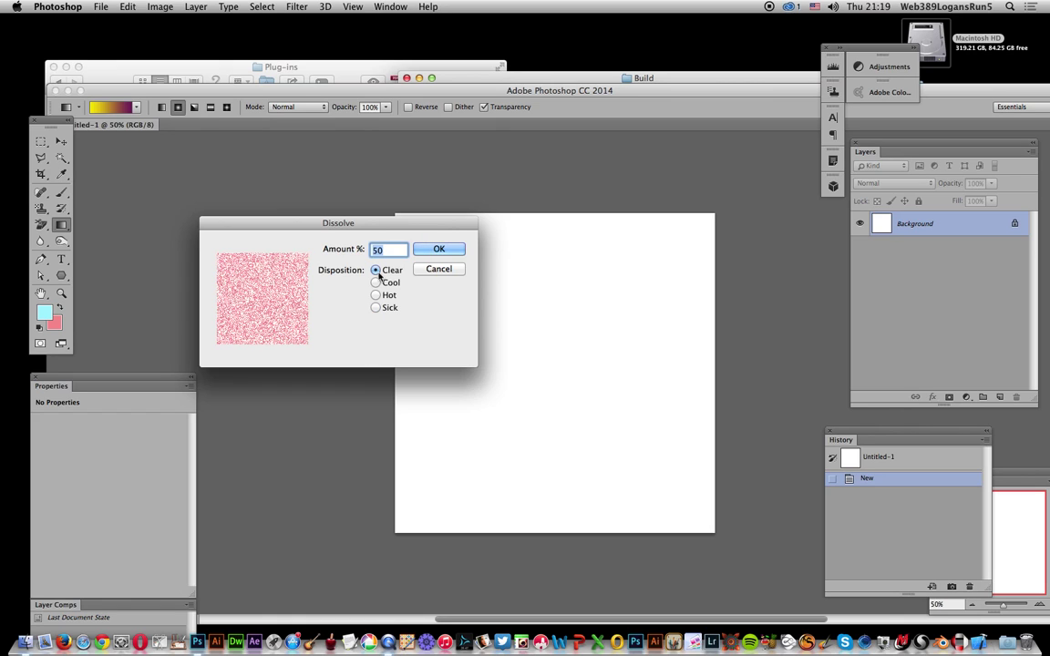
{"action": "left_click", "coordinate": [376, 283]}
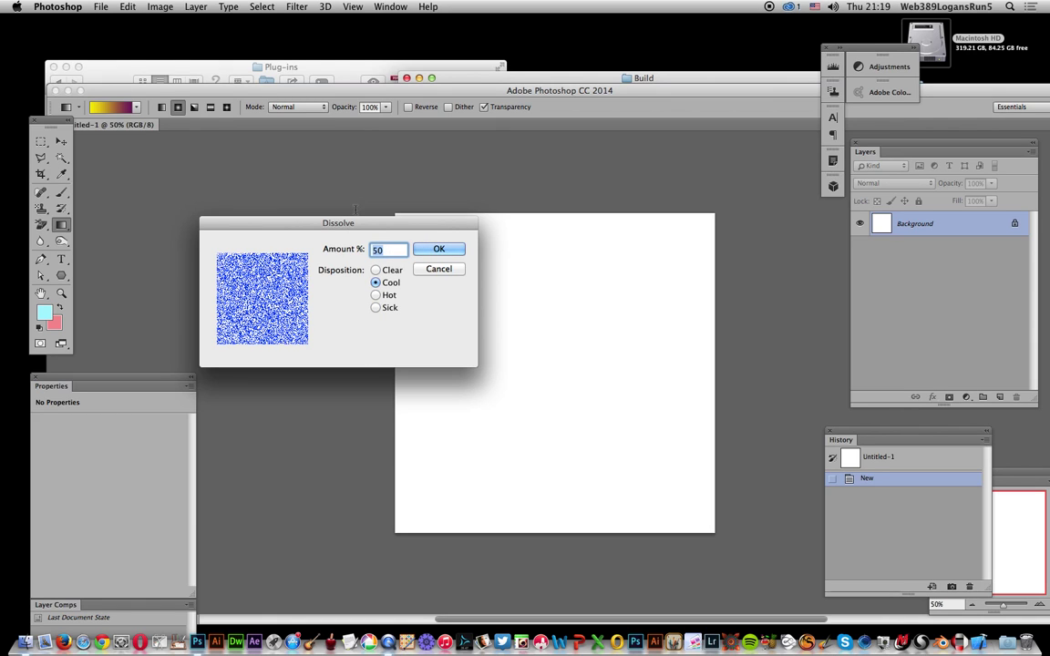
{"action": "left_click", "coordinate": [440, 248]}
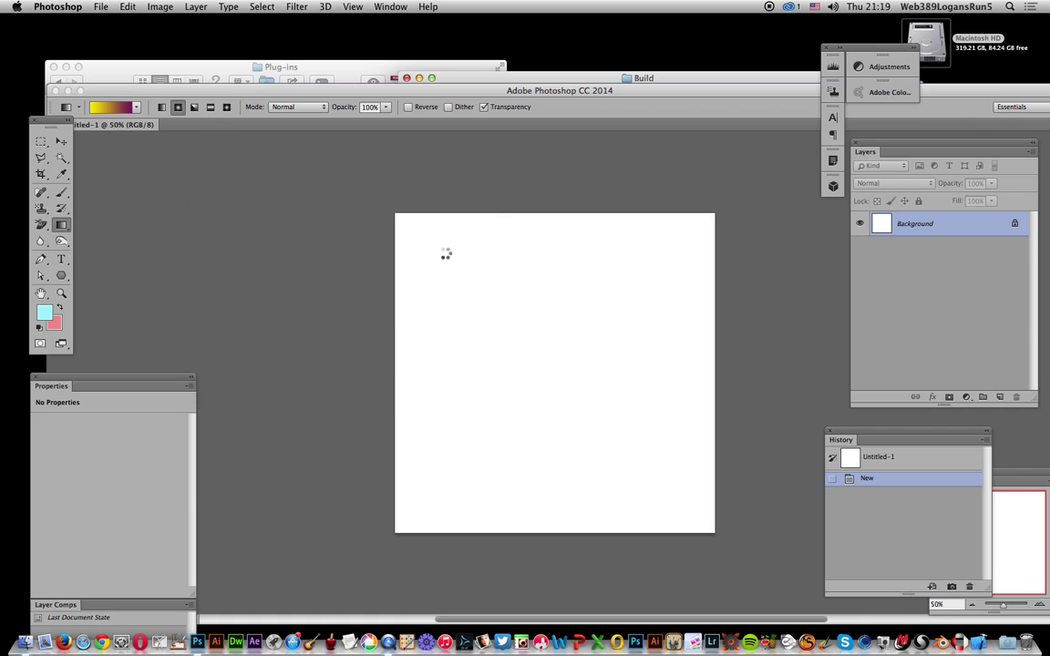